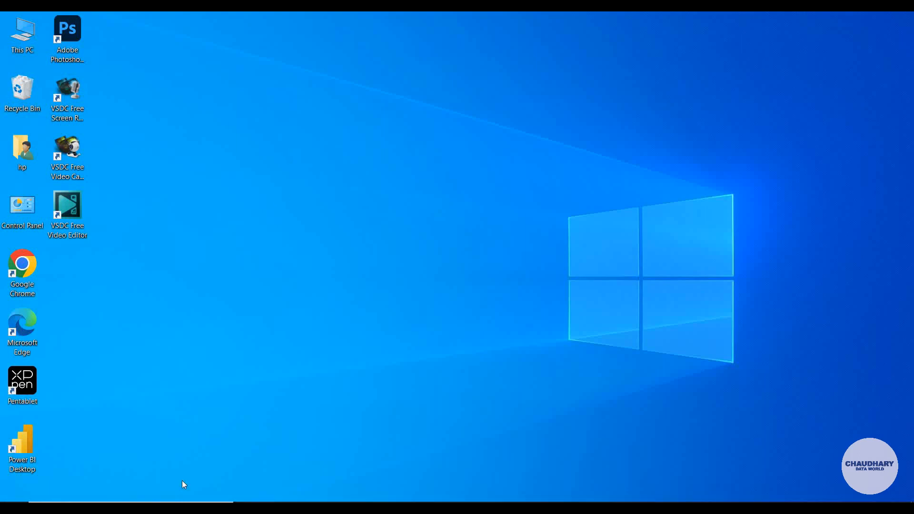
- Launch Power BI Desktop and open the Get Data window
{"action": "left_click", "coordinate": [174, 508]}
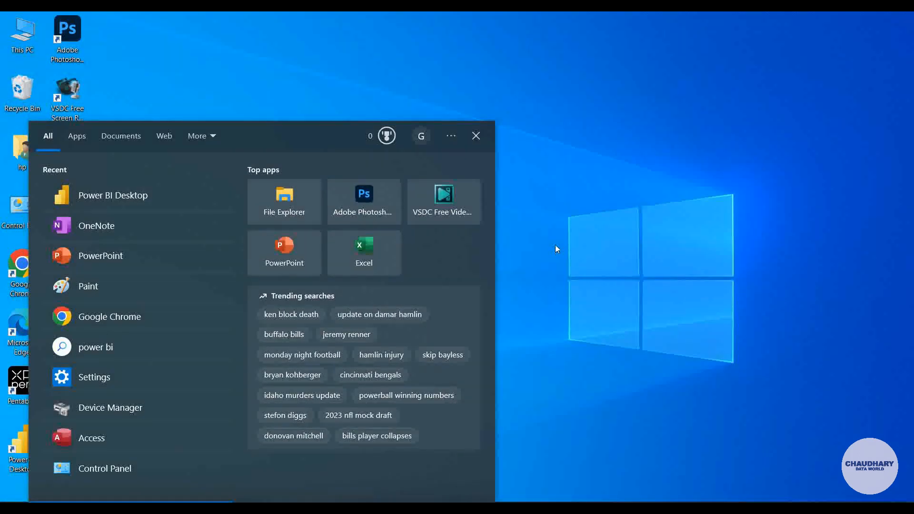
{"action": "left_click", "coordinate": [151, 196]}
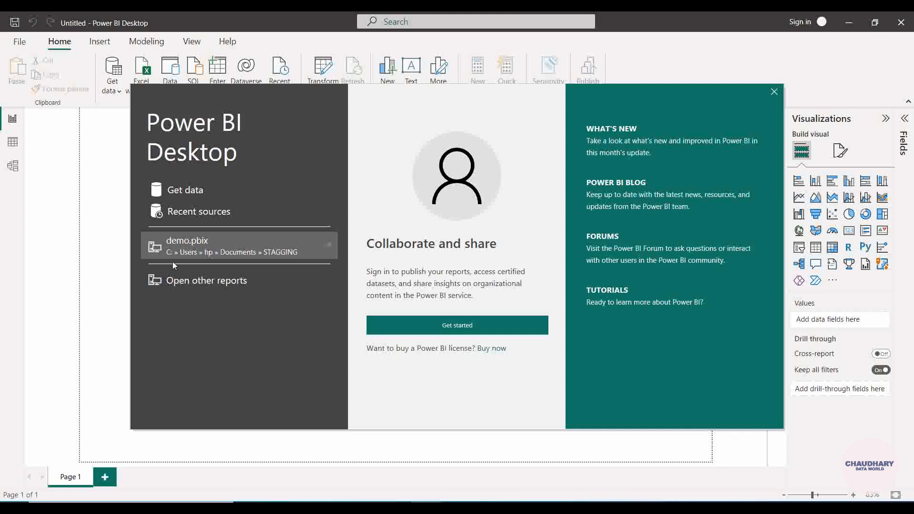
{"action": "left_click", "coordinate": [192, 193]}
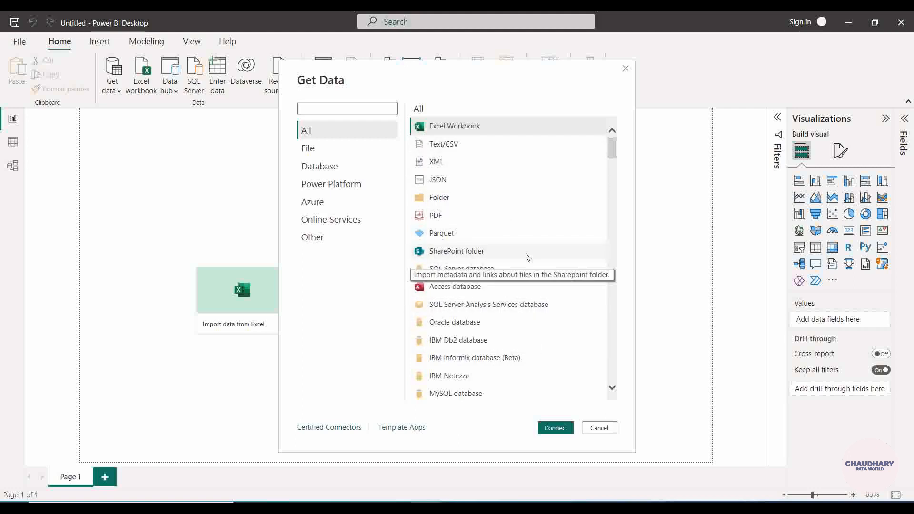
- Connect to the train file as a Text/CSV source and open it for transformation in Power Query Editor
{"action": "left_click", "coordinate": [337, 149]}
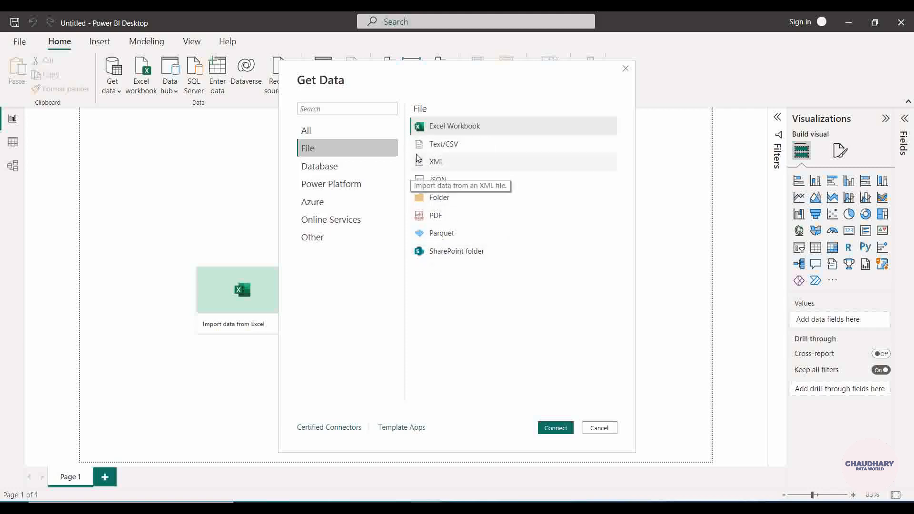
{"action": "left_click", "coordinate": [450, 149]}
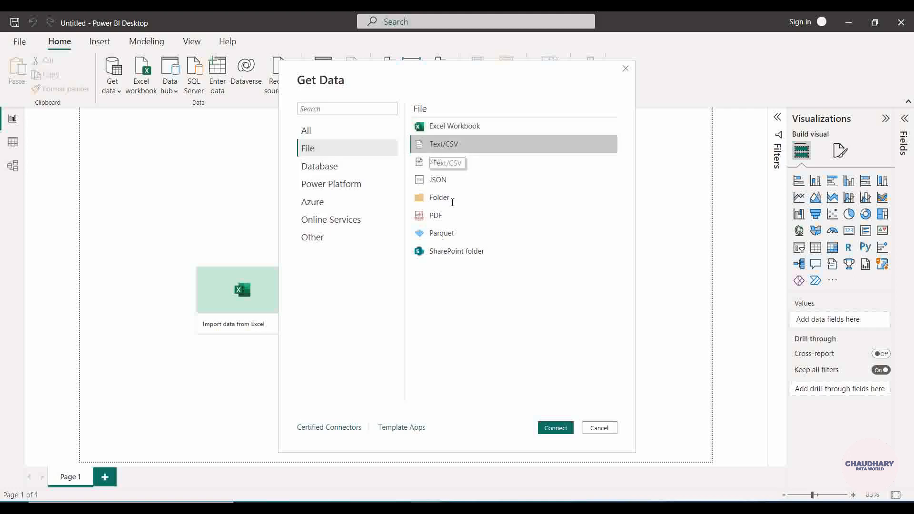
{"action": "left_click", "coordinate": [558, 429]}
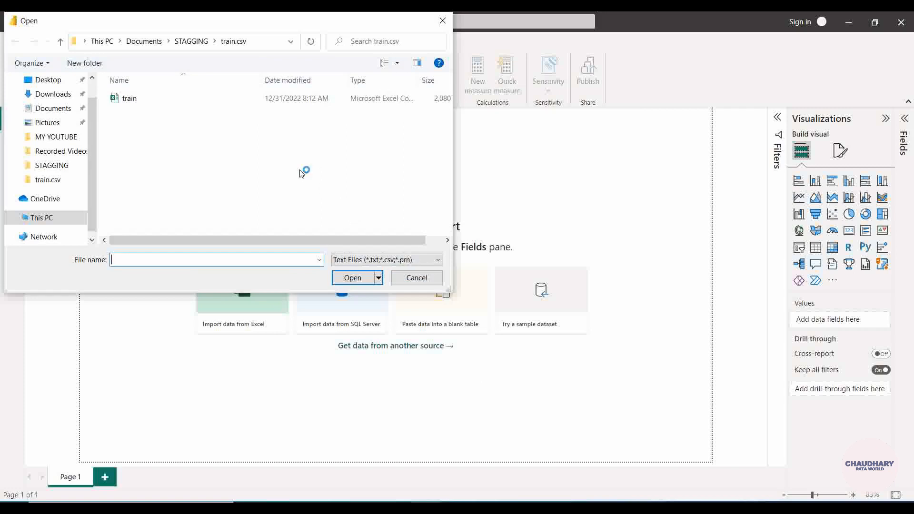
{"action": "left_click", "coordinate": [217, 102]}
{"action": "left_click", "coordinate": [364, 283]}
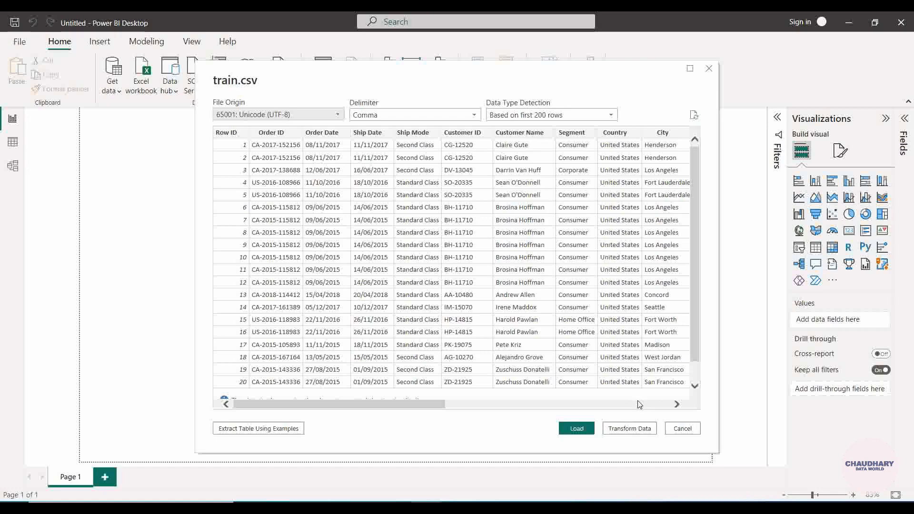
{"action": "left_click", "coordinate": [630, 429]}
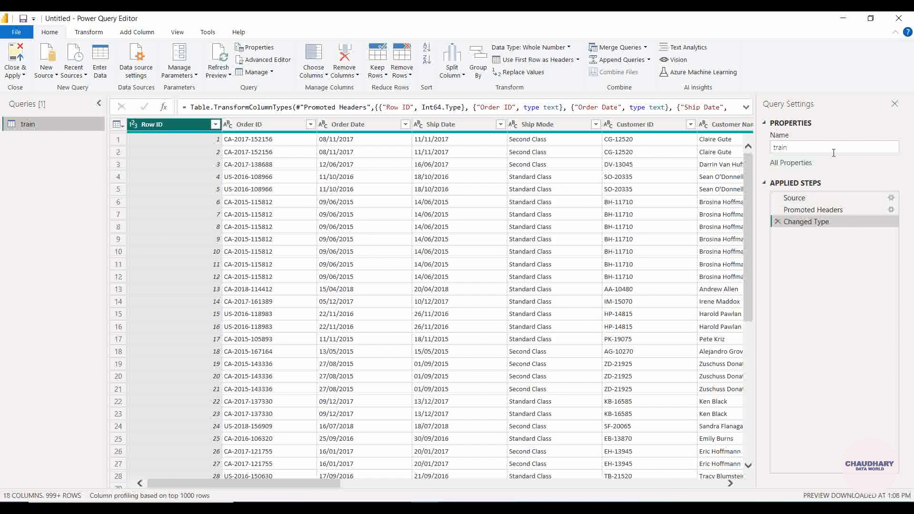
- Examine the home, transform, add-column and view commands, the new and recent source options, and the manual table entry window
{"action": "left_click", "coordinate": [92, 34]}
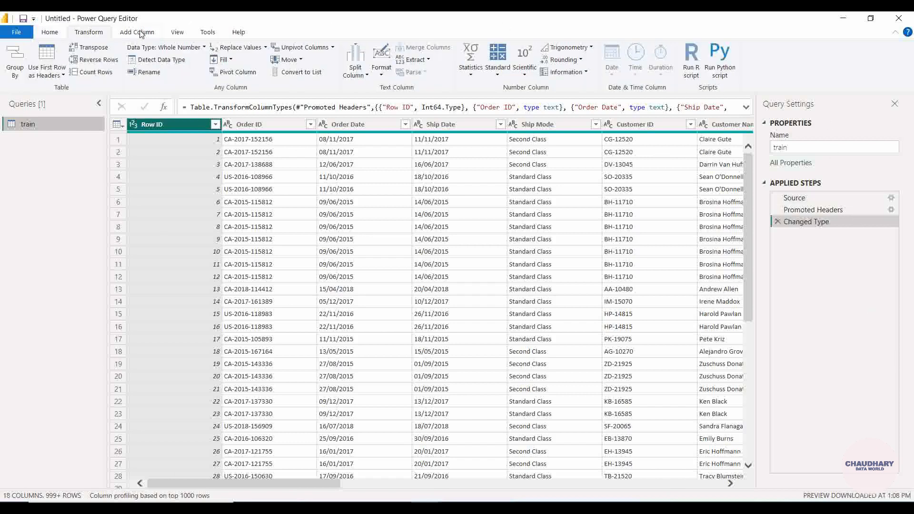
{"action": "left_click", "coordinate": [54, 35]}
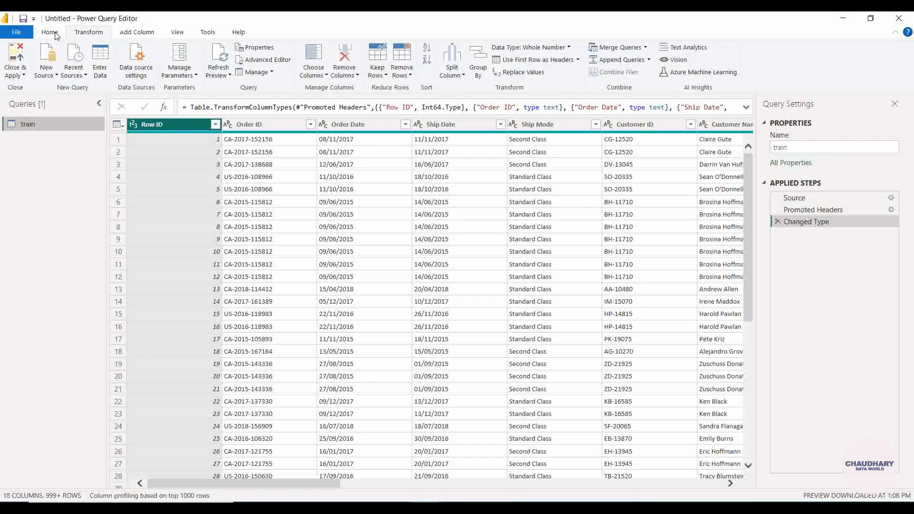
{"action": "left_click", "coordinate": [87, 34]}
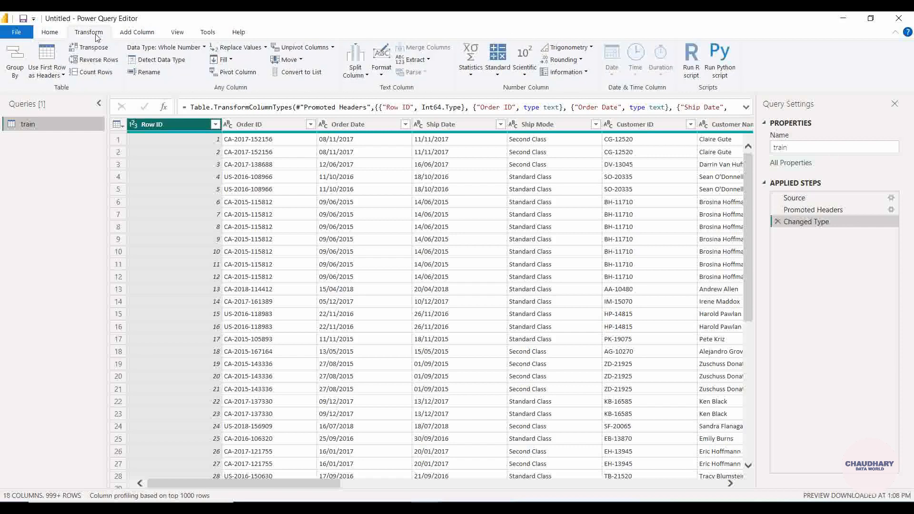
{"action": "left_click", "coordinate": [138, 33]}
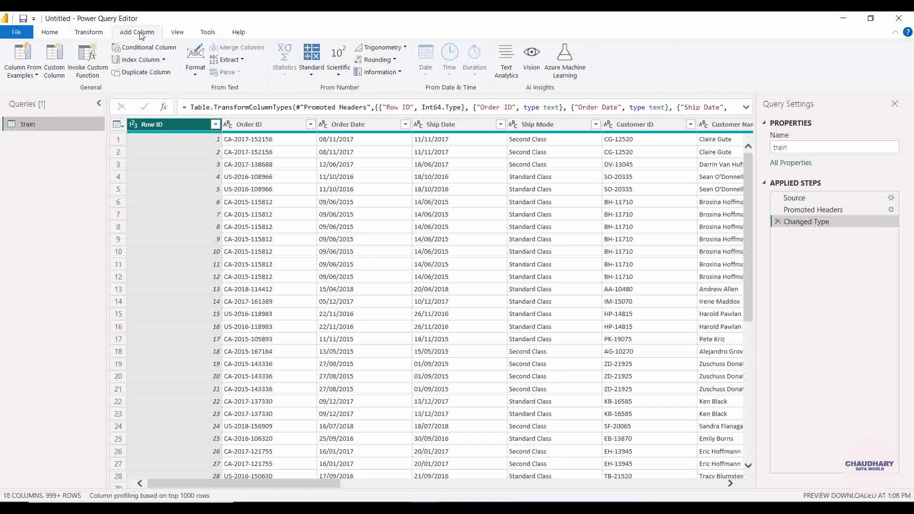
{"action": "left_click", "coordinate": [179, 33]}
{"action": "left_click", "coordinate": [91, 33]}
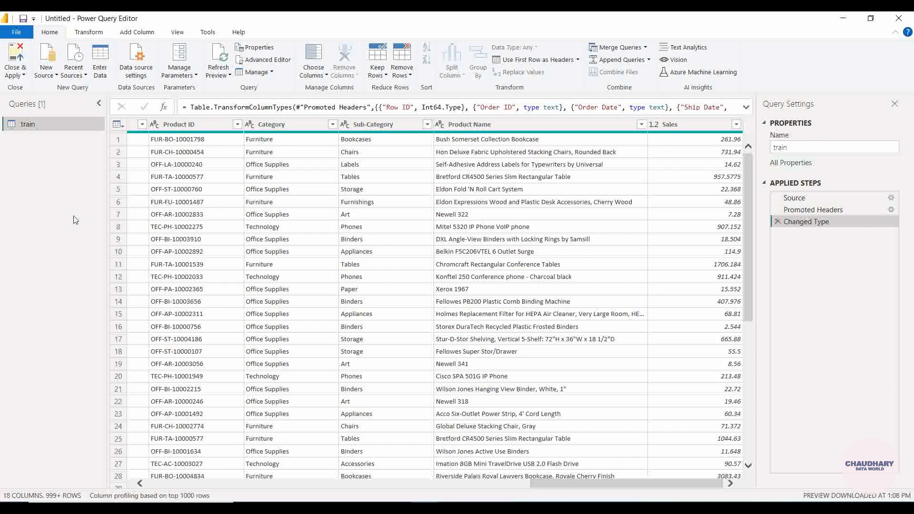
{"action": "left_click", "coordinate": [49, 78]}
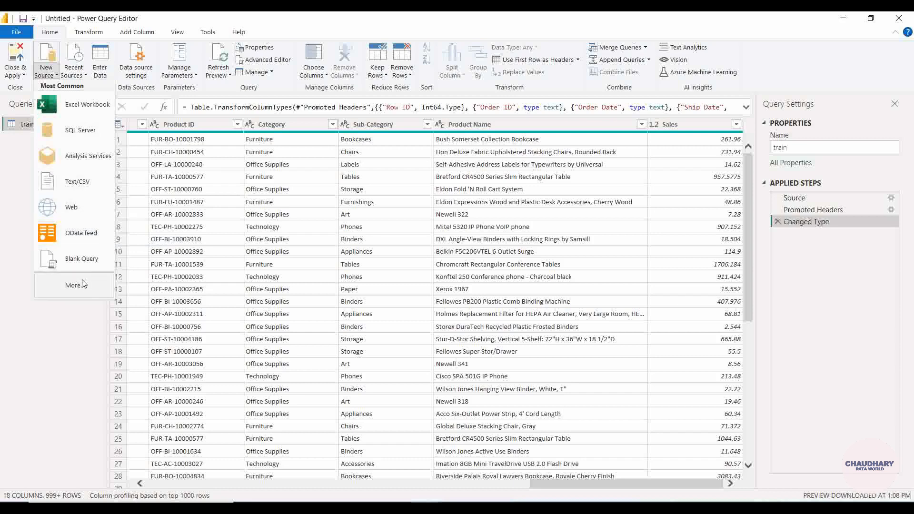
{"action": "left_click", "coordinate": [20, 249]}
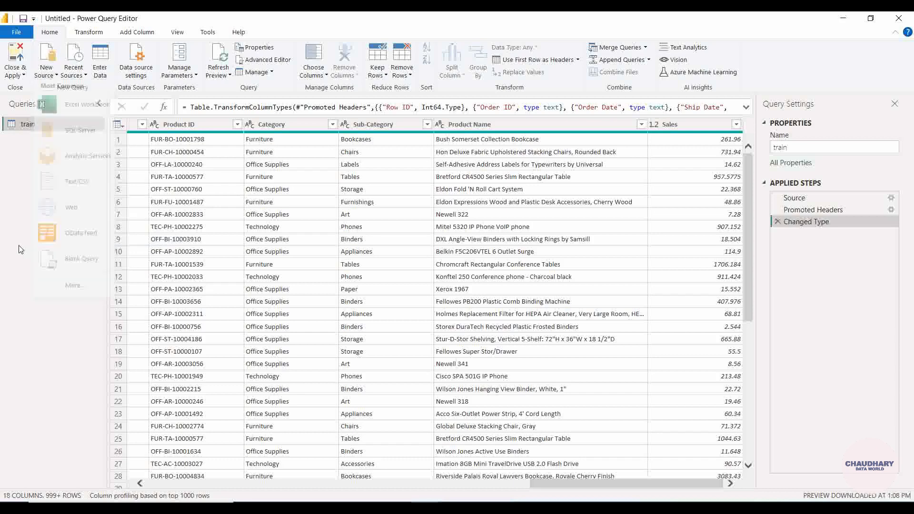
{"action": "left_click", "coordinate": [75, 77]}
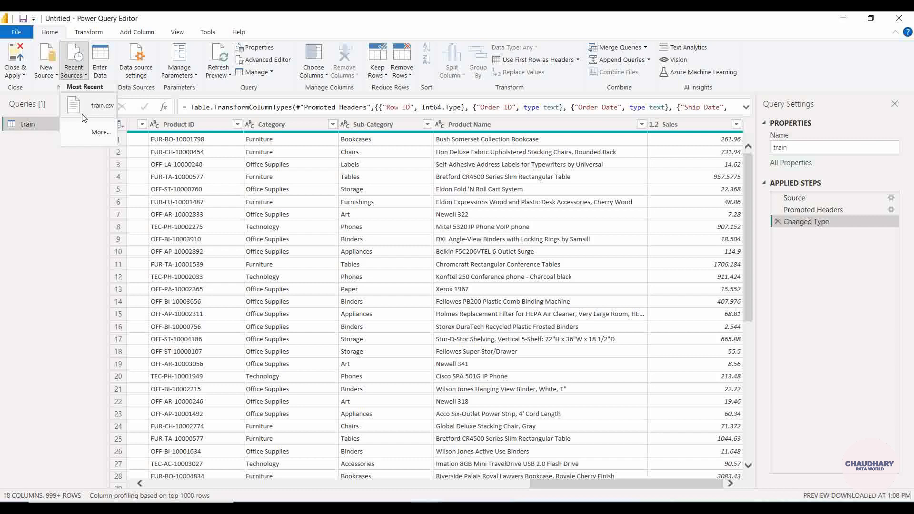
{"action": "left_click", "coordinate": [36, 180]}
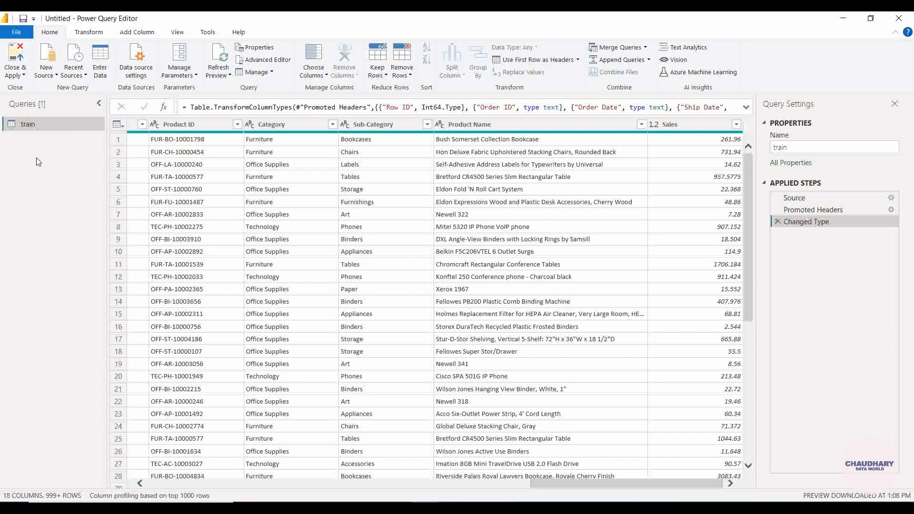
{"action": "left_click", "coordinate": [53, 79]}
{"action": "left_click", "coordinate": [98, 74]}
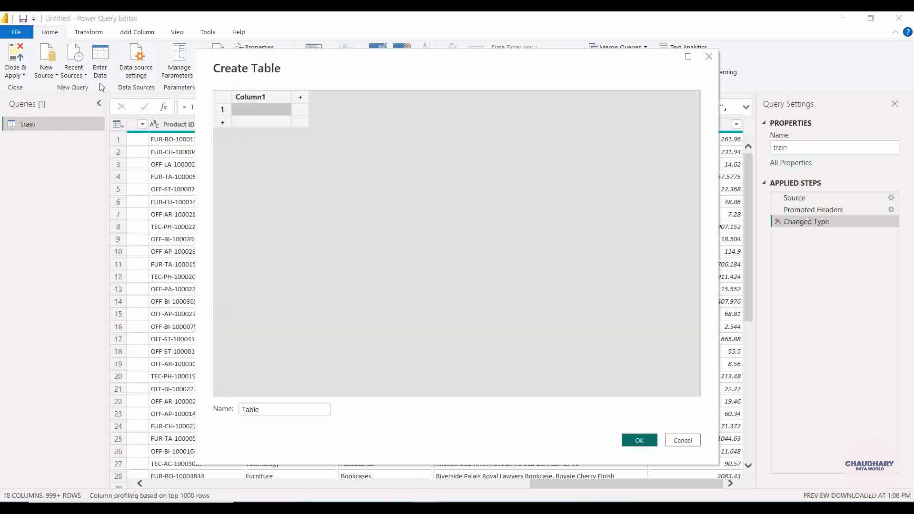
{"action": "left_click", "coordinate": [709, 56]}
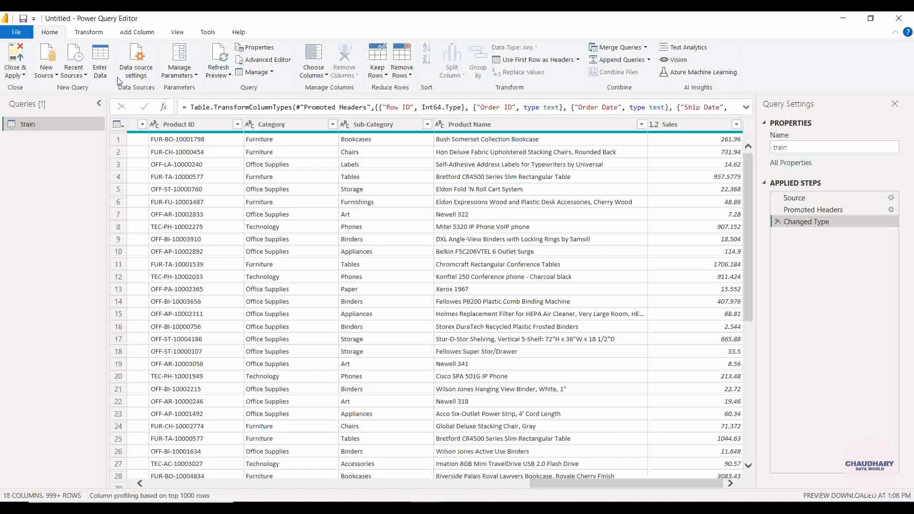
- Start adding an Excel Workbook source and browse to the DEMO folder in Documents
{"action": "left_click", "coordinate": [53, 77]}
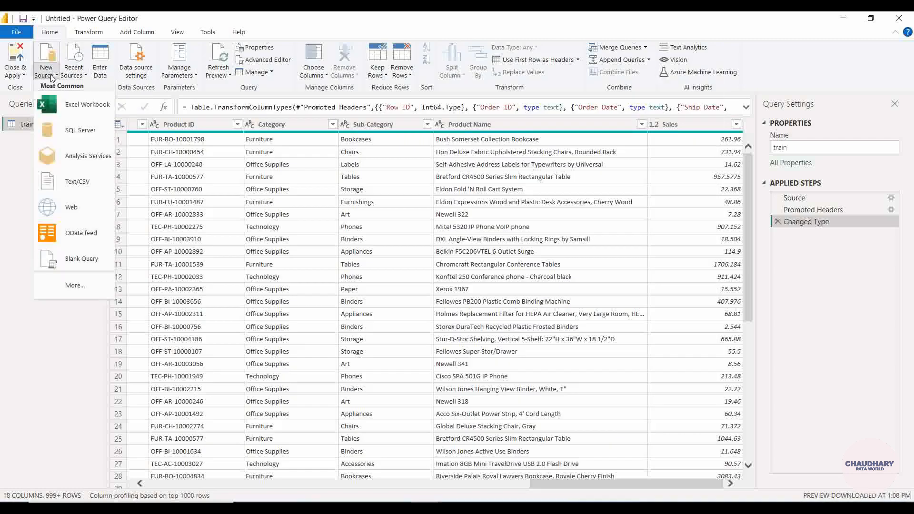
{"action": "left_click", "coordinate": [63, 111]}
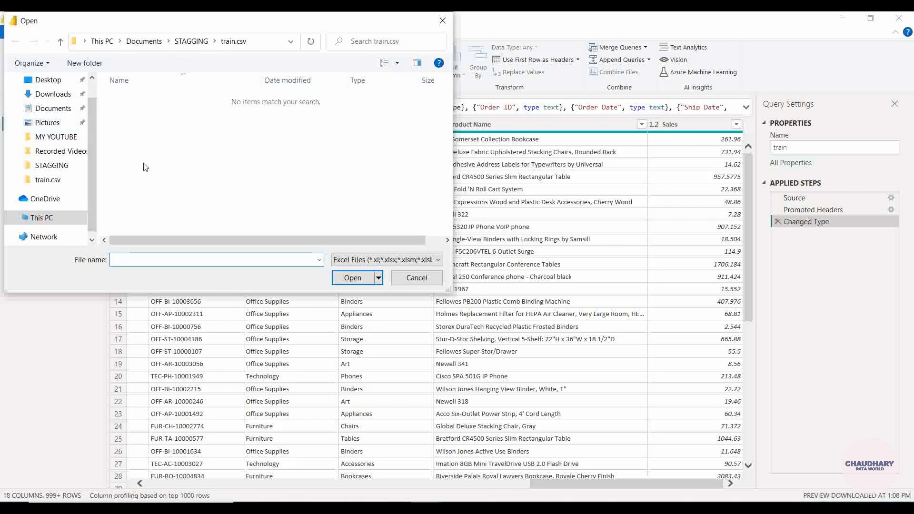
{"action": "left_click", "coordinate": [150, 42]}
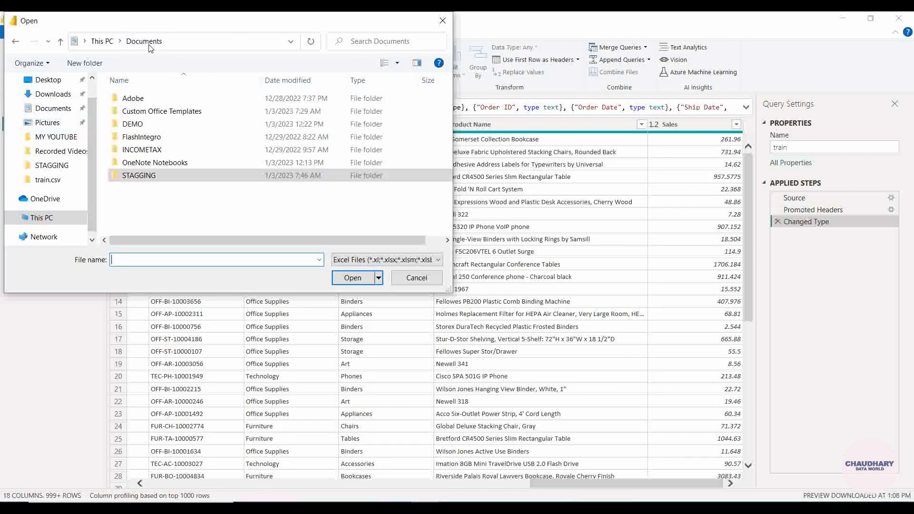
{"action": "double_click", "coordinate": [151, 121]}
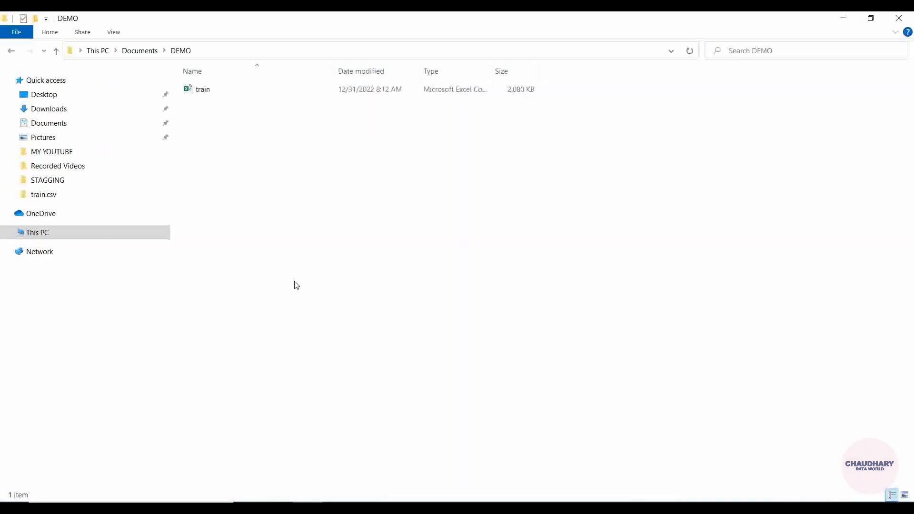
- Switch to File Explorer and duplicate the train file within the DEMO folder
{"action": "left_click", "coordinate": [289, 100]}
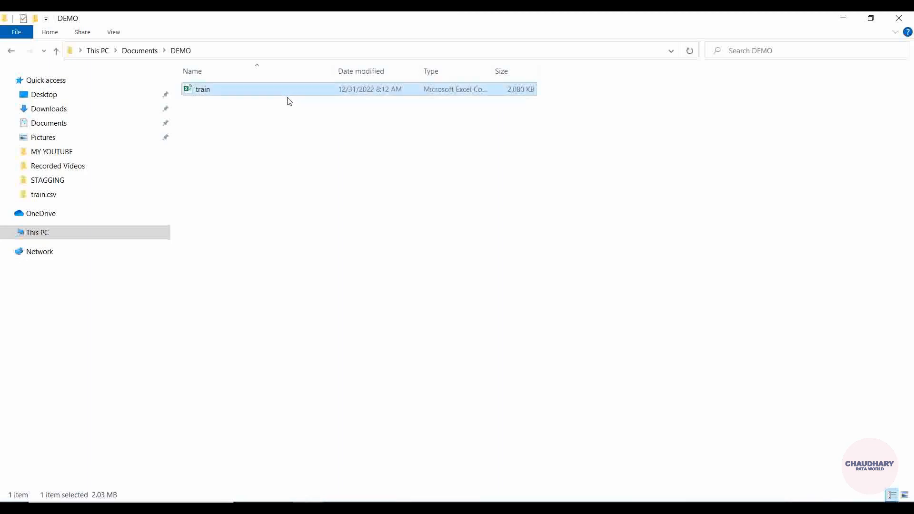
{"action": "left_click", "coordinate": [294, 234]}
{"action": "key", "text": "ctrl+v"}
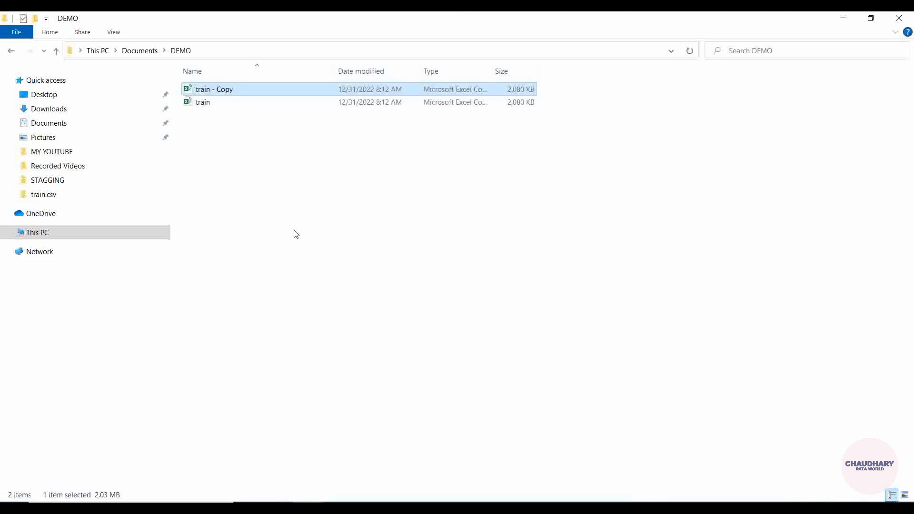
{"action": "left_click", "coordinate": [281, 171]}
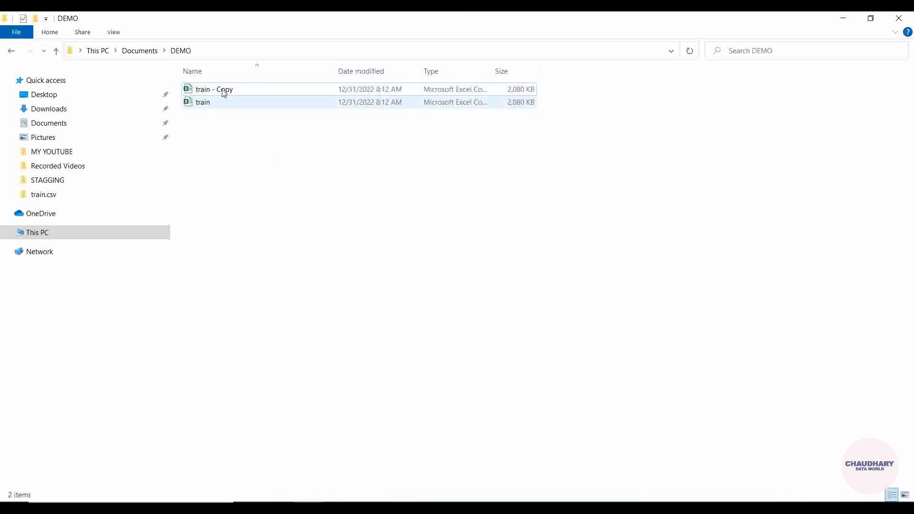
- Rename the copied train file as demoFile2
{"action": "left_click", "coordinate": [229, 89]}
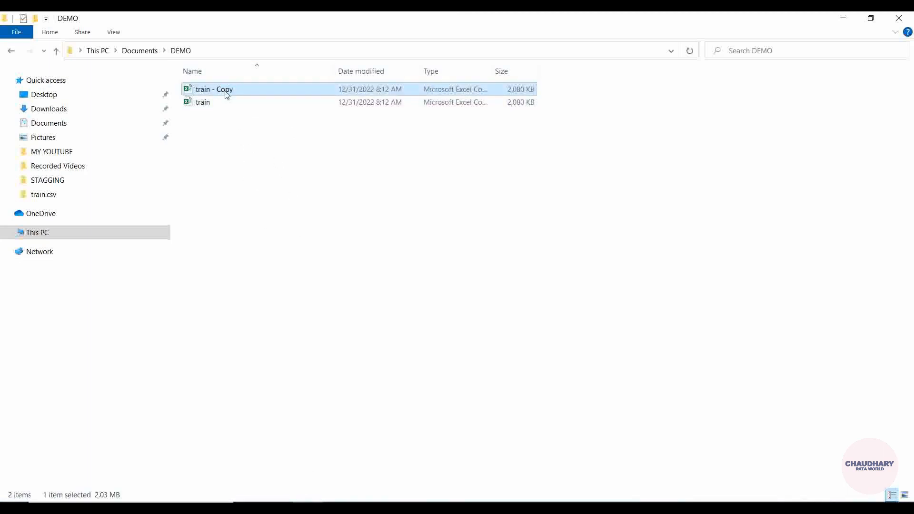
{"action": "key", "text": "F2"}
{"action": "type", "text": "demo"}
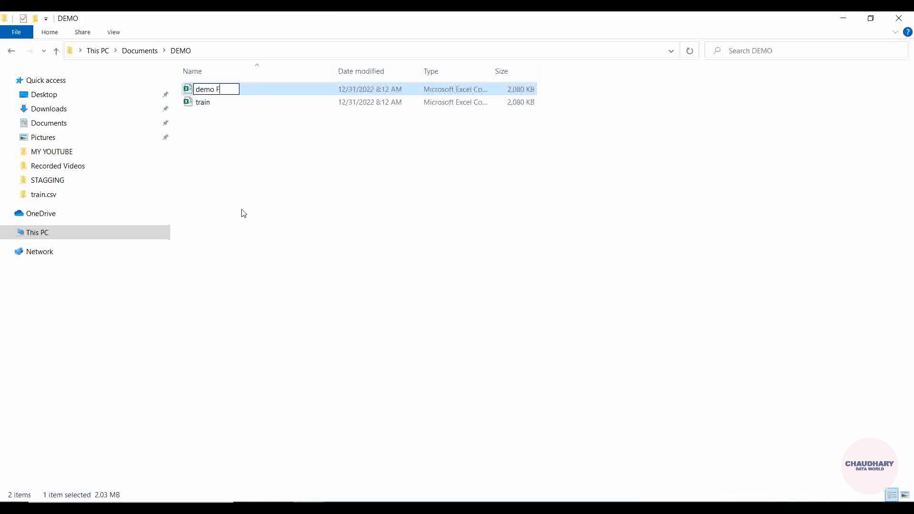
{"action": "type", "text": " F"}
{"action": "key", "text": "BackSpace"}
{"action": "key", "text": "BackSpace"}
{"action": "type", "text": "File2"}
{"action": "key", "text": "Return"}
- Switch back to Power Query Editor and start adding a Text/CSV source instead of the Excel Workbook
{"action": "key", "text": "alt+Tab"}
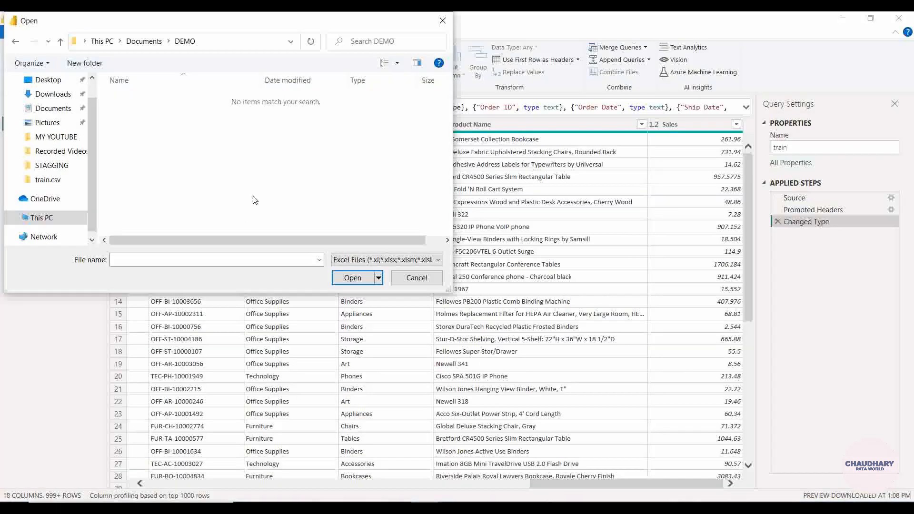
{"action": "left_click", "coordinate": [419, 279]}
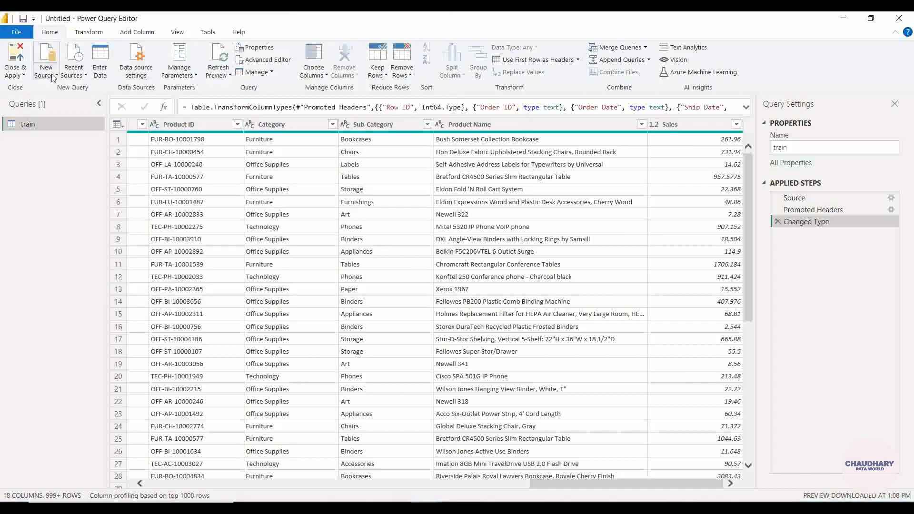
{"action": "left_click", "coordinate": [54, 76]}
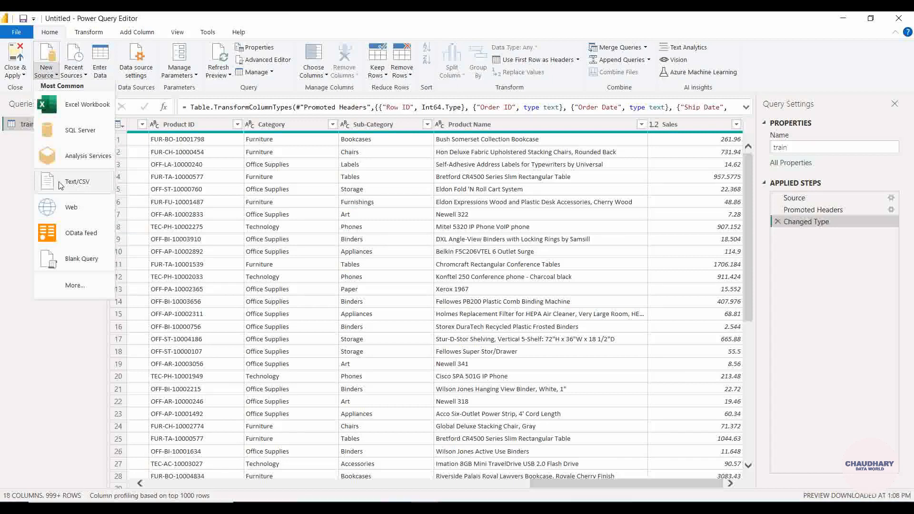
{"action": "left_click", "coordinate": [79, 185]}
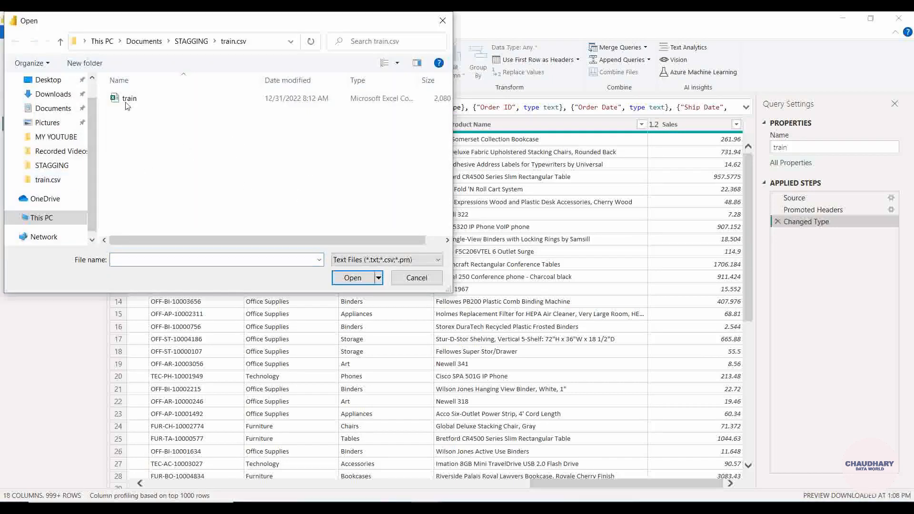
- Load demoFile2 from the DEMO folder in Documents as a new query and compare it with the train query
{"action": "left_click", "coordinate": [144, 41]}
{"action": "double_click", "coordinate": [163, 128]}
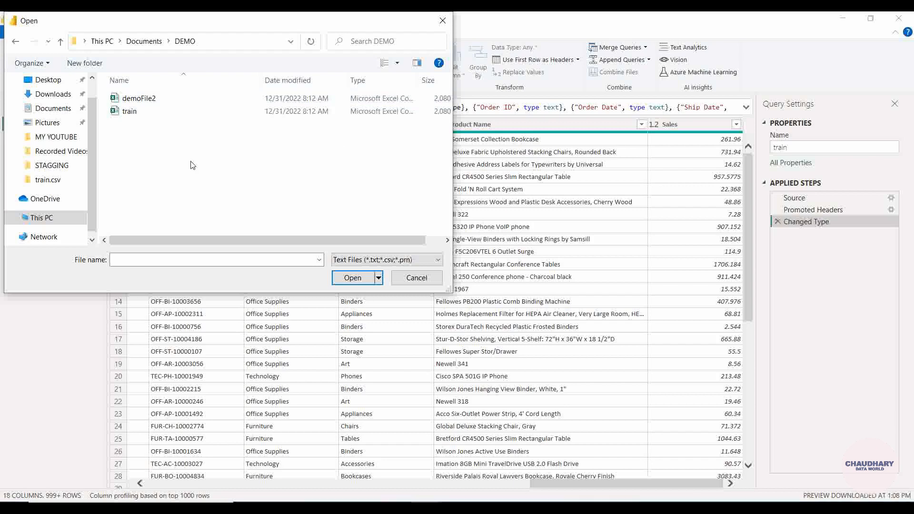
{"action": "left_click", "coordinate": [229, 98]}
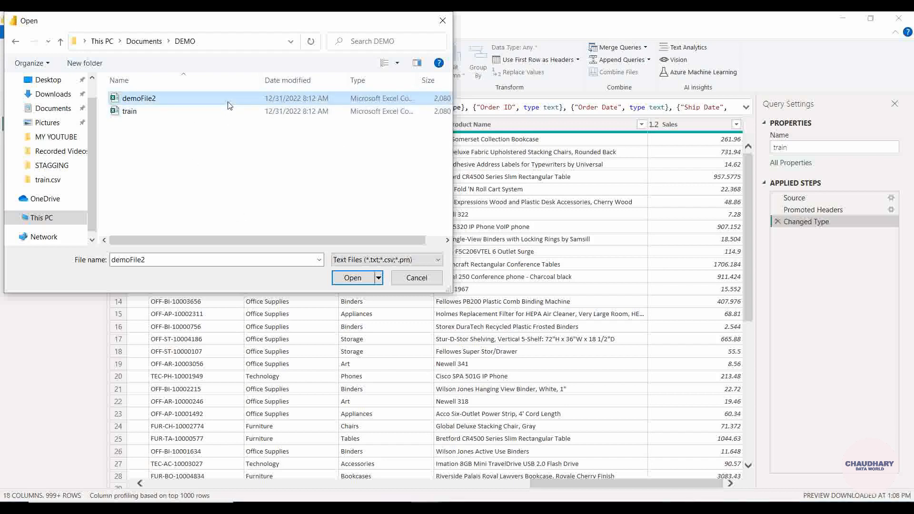
{"action": "left_click", "coordinate": [353, 278]}
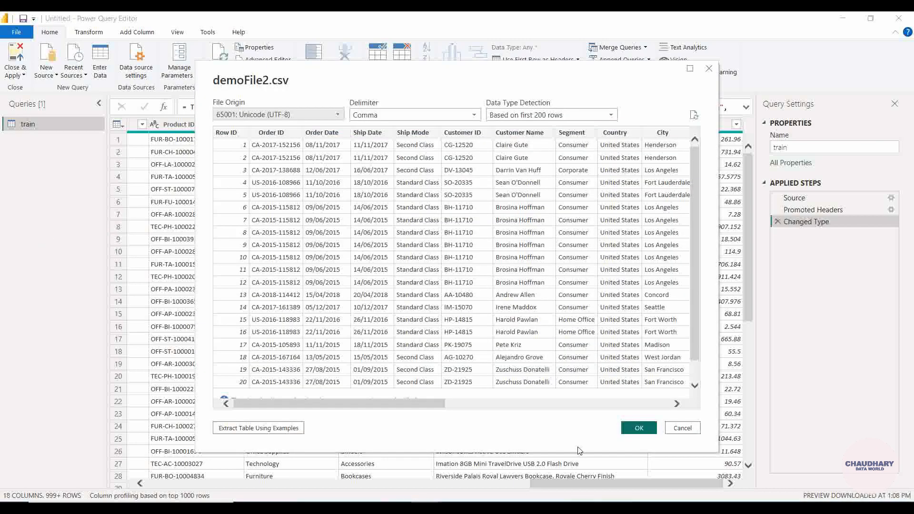
{"action": "left_click", "coordinate": [639, 428]}
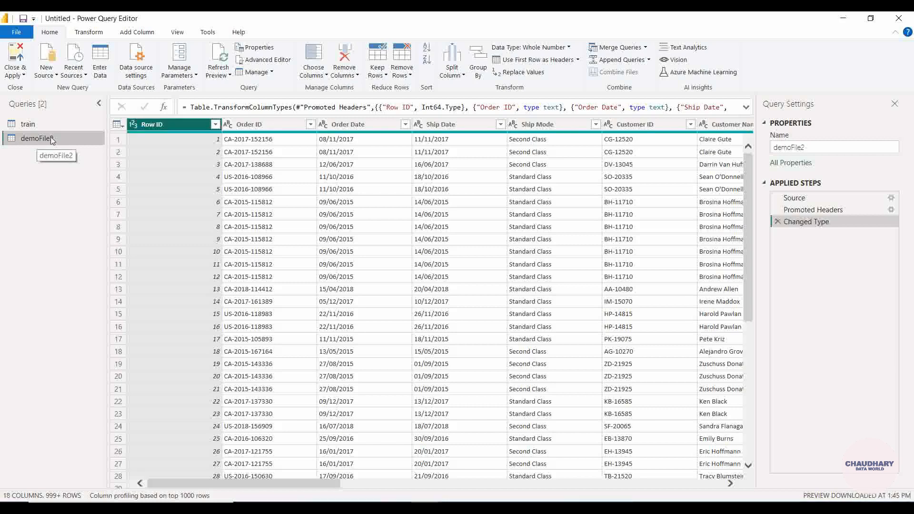
{"action": "left_click", "coordinate": [24, 125]}
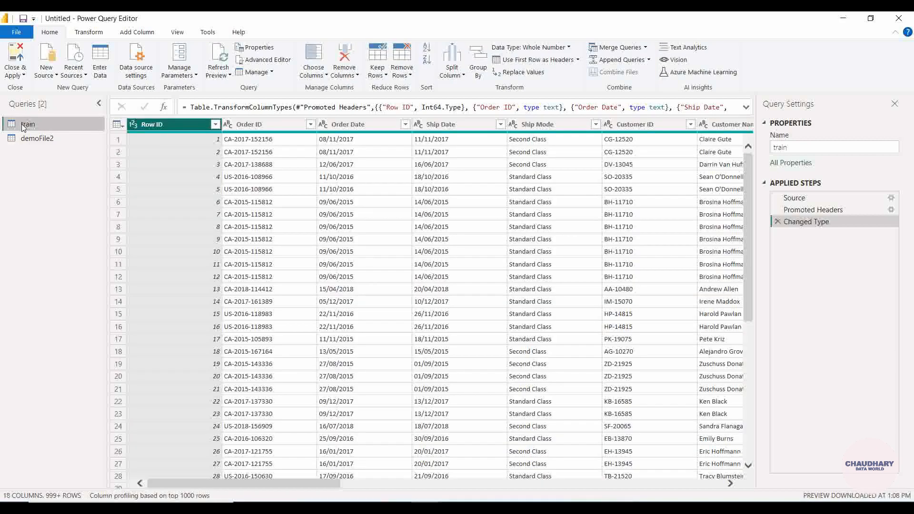
{"action": "left_click", "coordinate": [30, 137]}
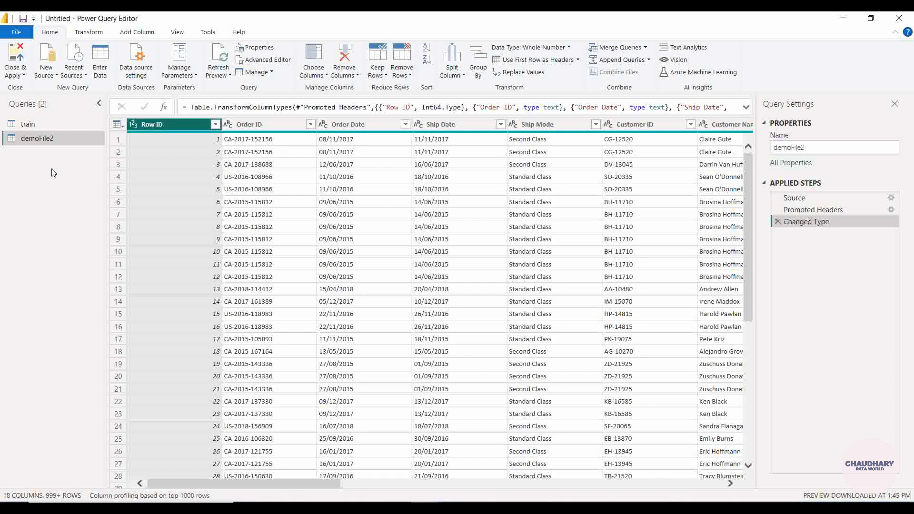
- Start a manually entered table, name its first column ABC and enter row1 in the first row
{"action": "left_click", "coordinate": [106, 73]}
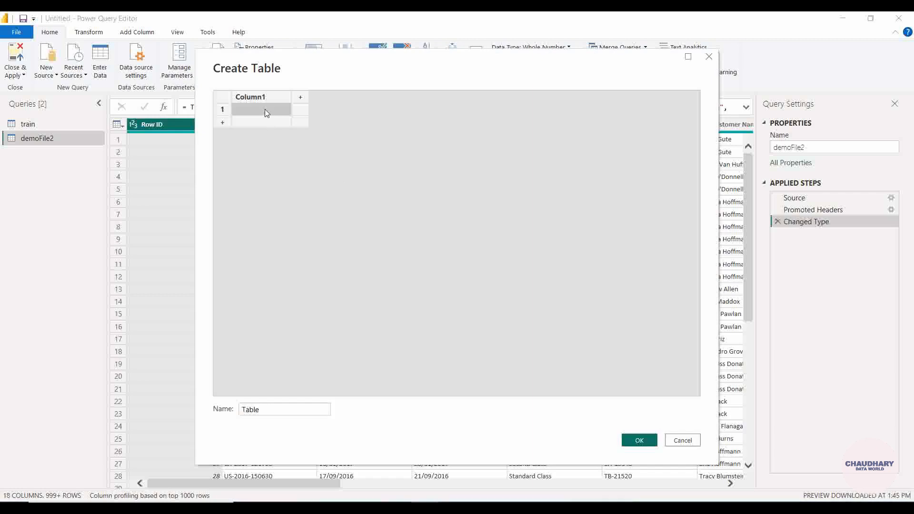
{"action": "double_click", "coordinate": [264, 96]}
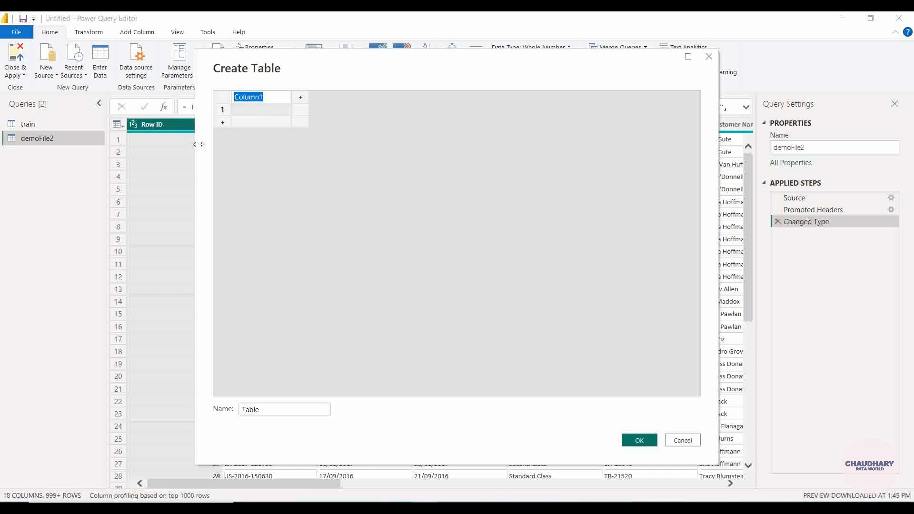
{"action": "type", "text": "ABC"}
{"action": "left_click", "coordinate": [257, 109]}
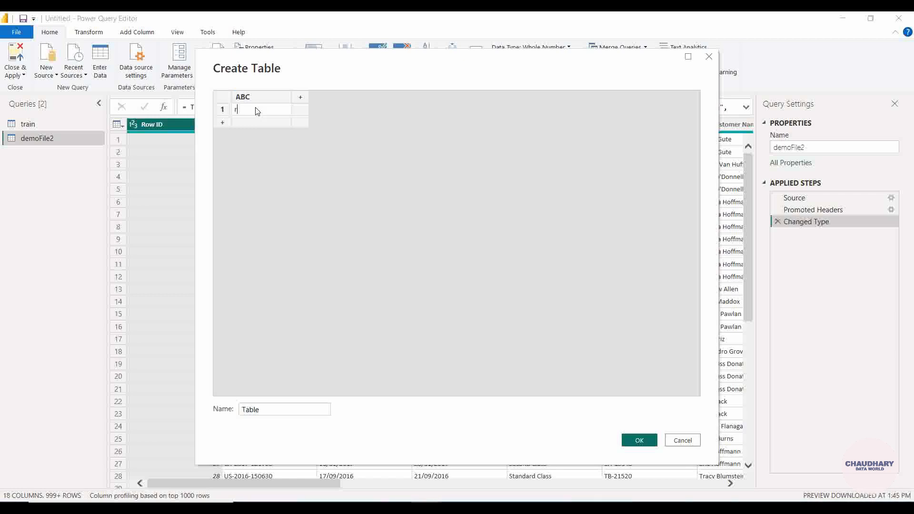
{"action": "type", "text": "row1"}
- Add a second column to the table and fill the first row with row11 and row12
{"action": "left_click", "coordinate": [301, 97]}
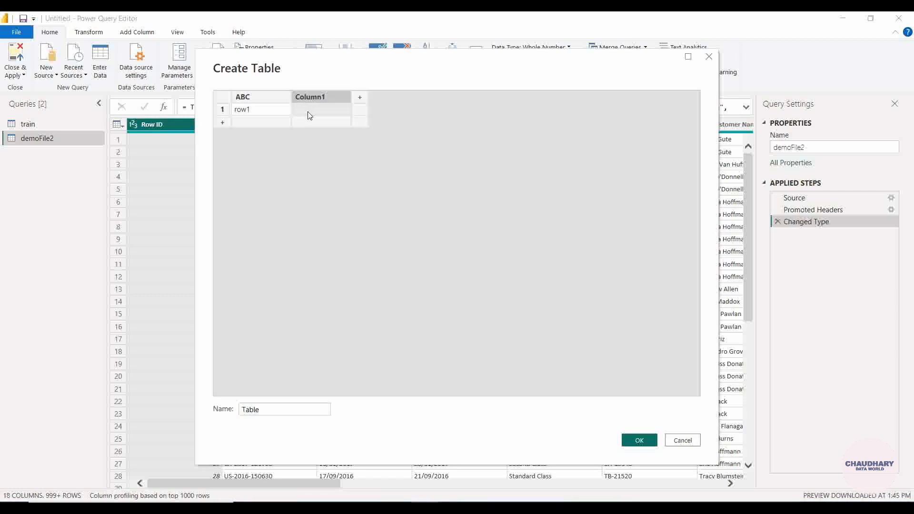
{"action": "double_click", "coordinate": [275, 112]}
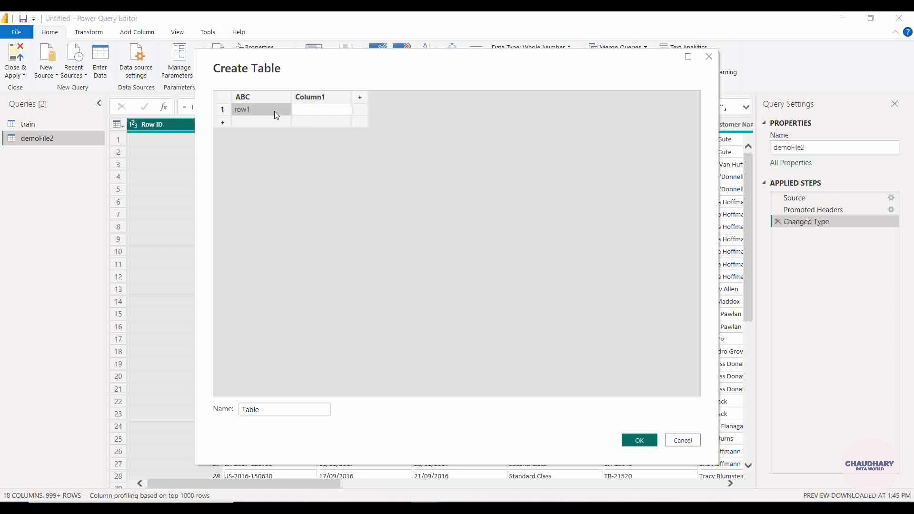
{"action": "left_click", "coordinate": [280, 114]}
{"action": "type", "text": "1"}
{"action": "left_click", "coordinate": [319, 114]}
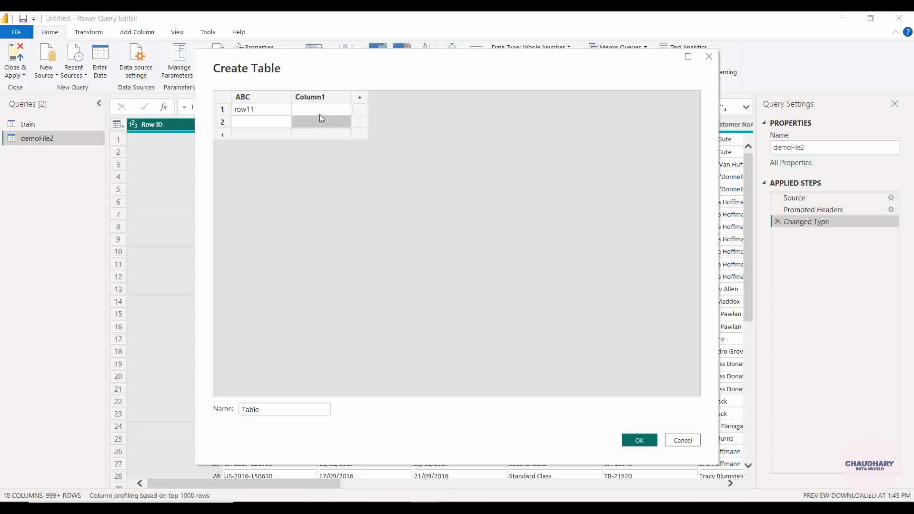
{"action": "left_click", "coordinate": [319, 115]}
{"action": "type", "text": "ro"}
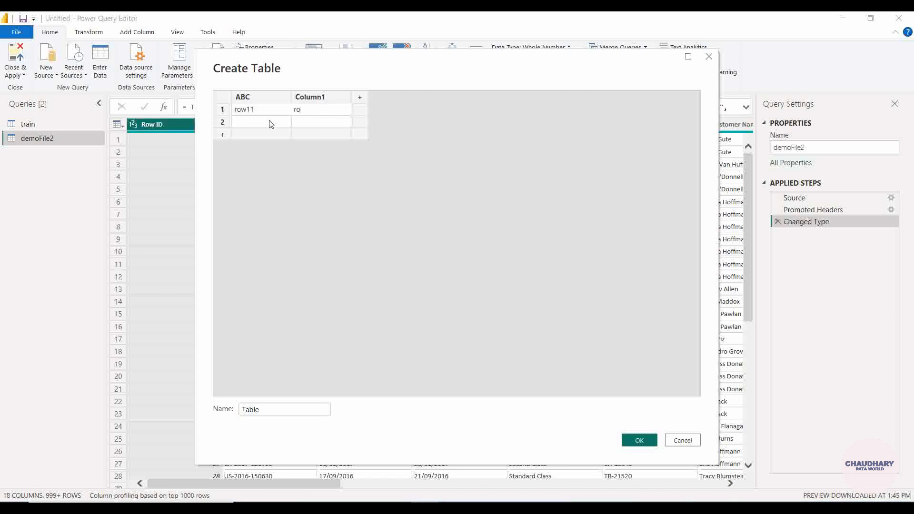
{"action": "type", "text": "w12"}
- Name the second column XYZ and fill the second row with row21 and row22
{"action": "double_click", "coordinate": [319, 98]}
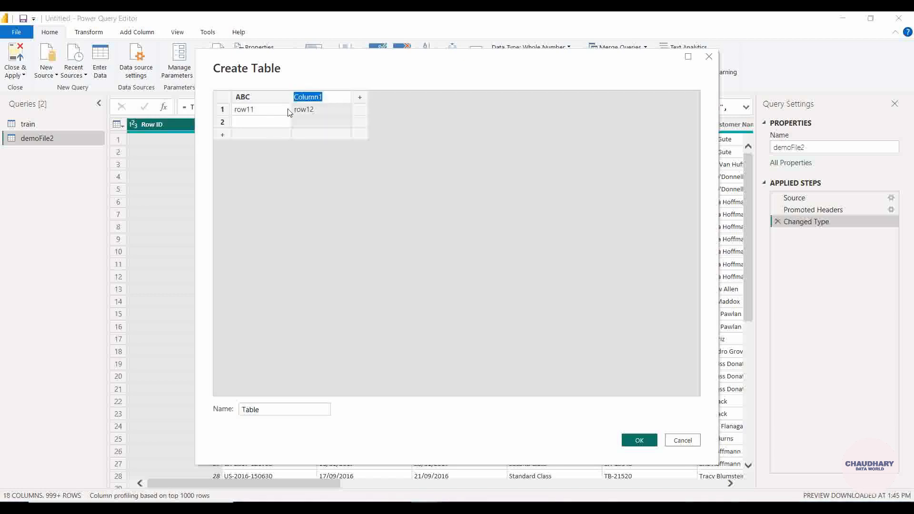
{"action": "type", "text": "XYZ"}
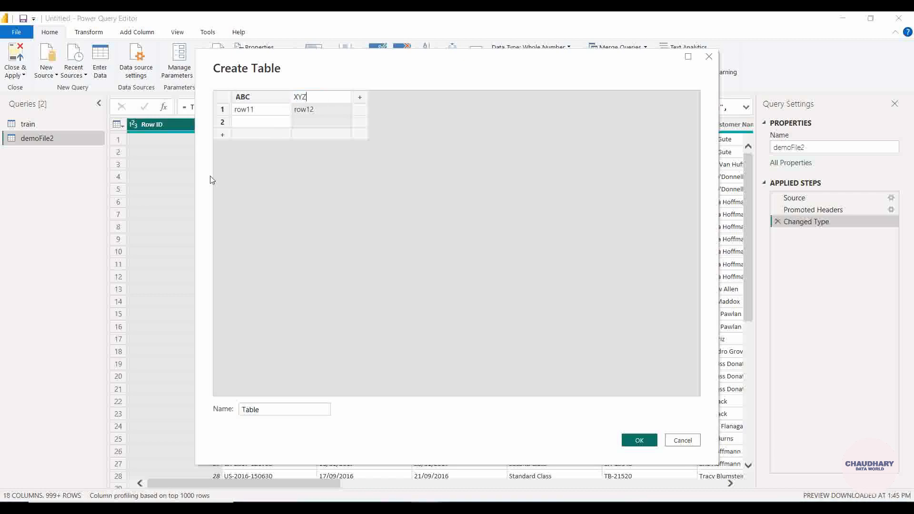
{"action": "left_click", "coordinate": [245, 125]}
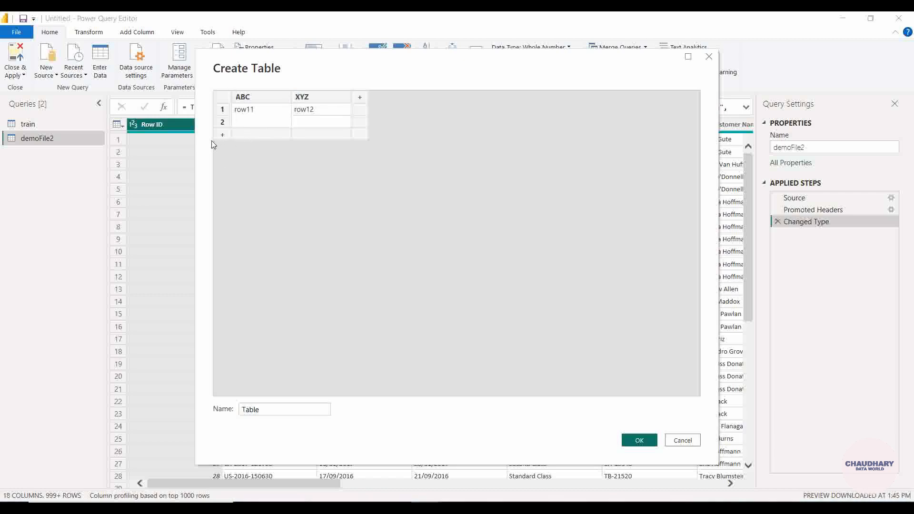
{"action": "type", "text": "row21"}
{"action": "left_click", "coordinate": [323, 123]}
{"action": "type", "text": "r"}
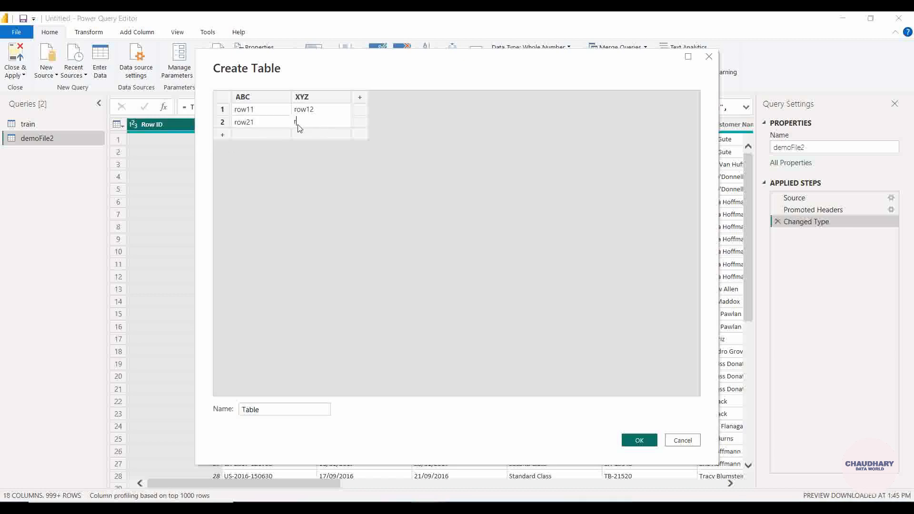
{"action": "type", "text": "ow22"}
{"action": "left_click", "coordinate": [287, 203]}
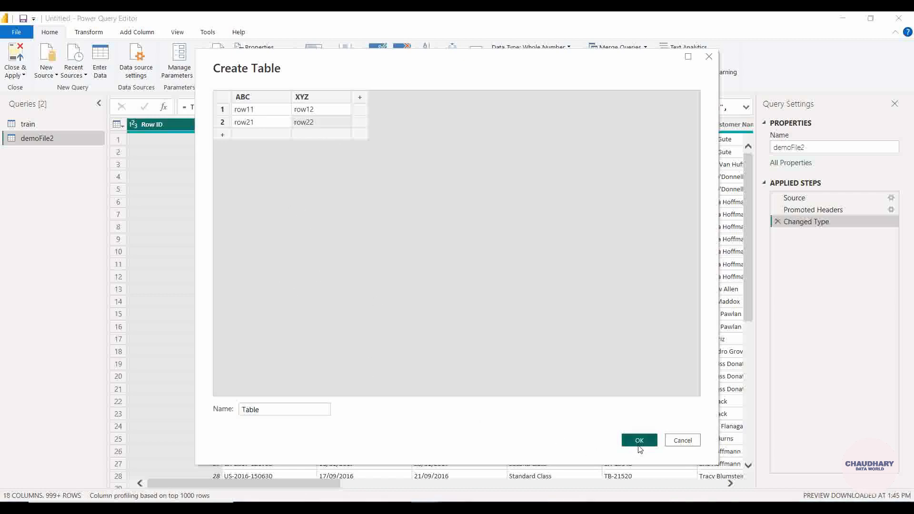
- Name the manually entered table demoFile3 and create it
{"action": "double_click", "coordinate": [286, 408]}
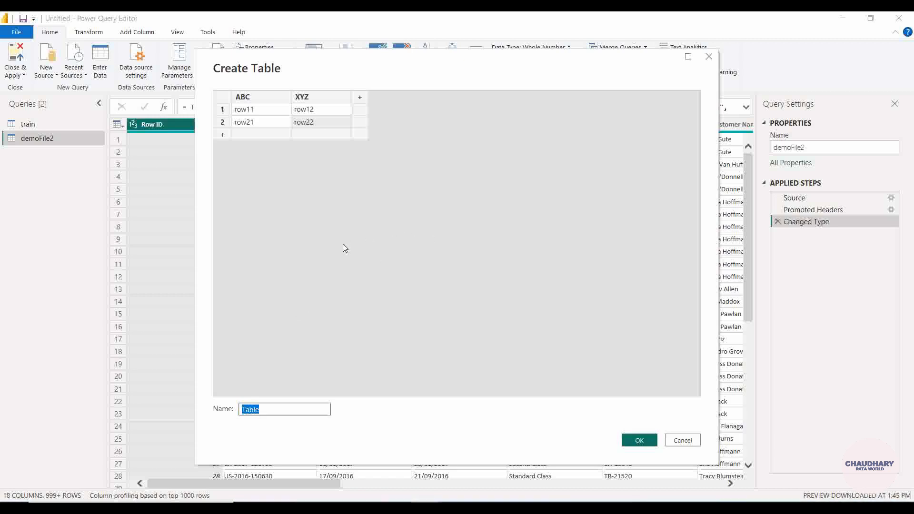
{"action": "type", "text": "demoFile3"}
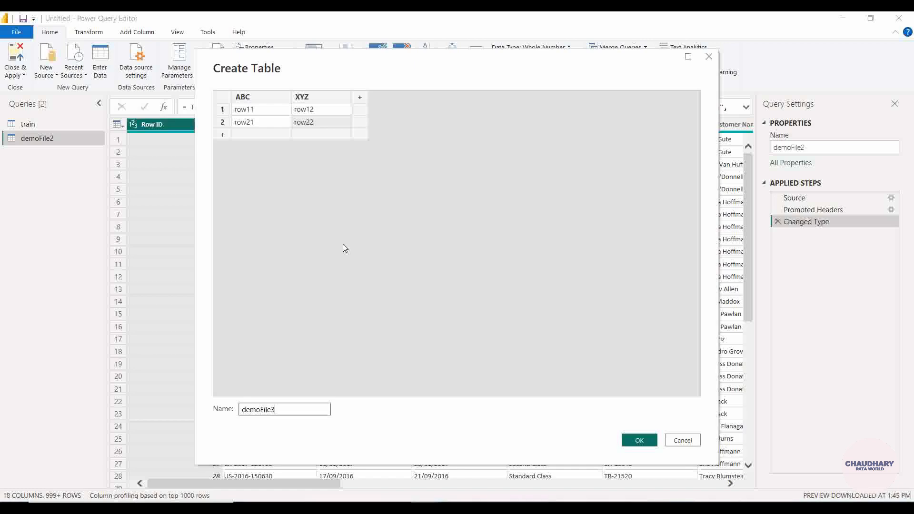
{"action": "left_click", "coordinate": [639, 440]}
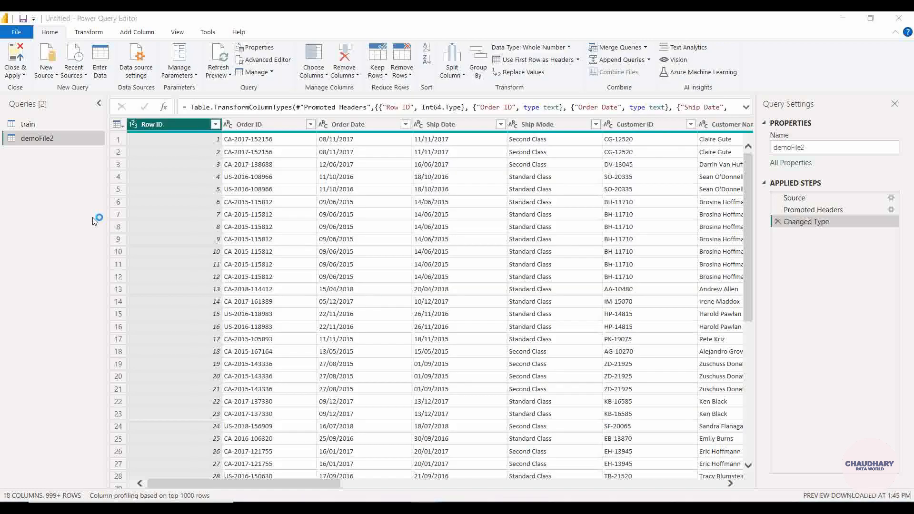